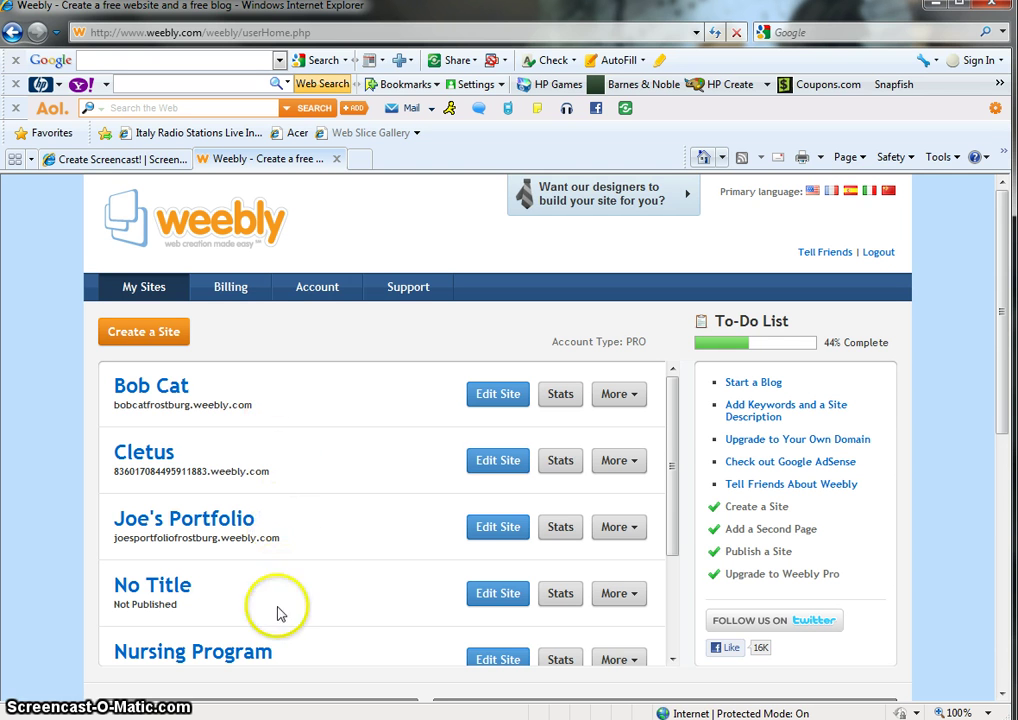
Launch the site editor for Joe's Portfolio from the My Sites list
{"action": "left_click", "coordinate": [490, 530]}
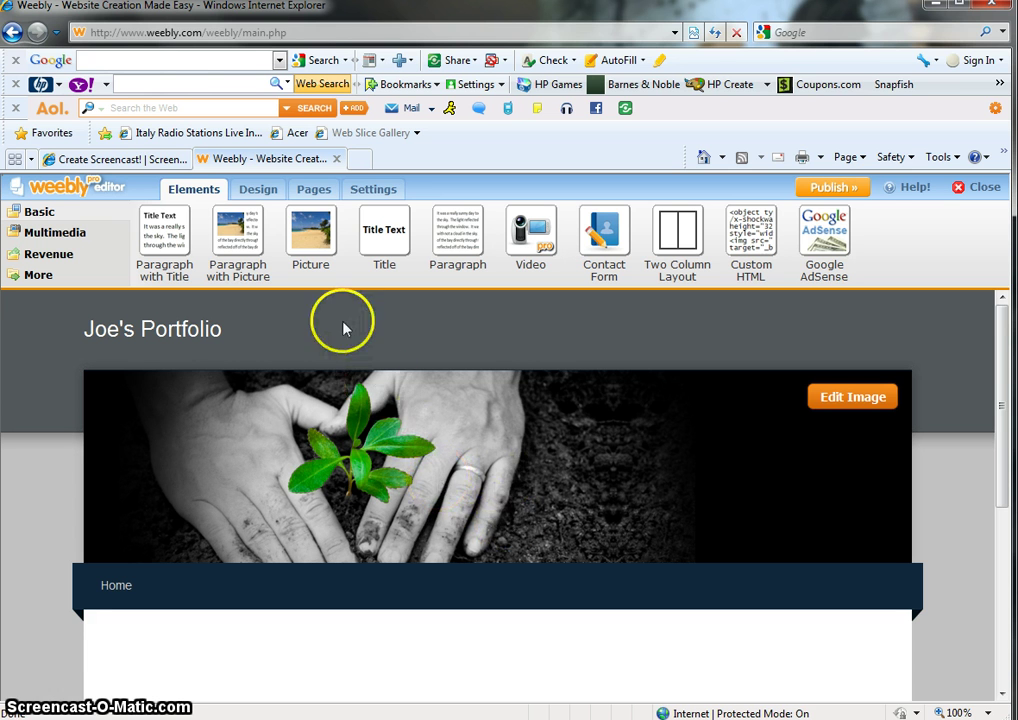
Preview the autumn-road and blue-sky themes, then apply the desert red rock mesa theme
{"action": "left_click", "coordinate": [266, 194]}
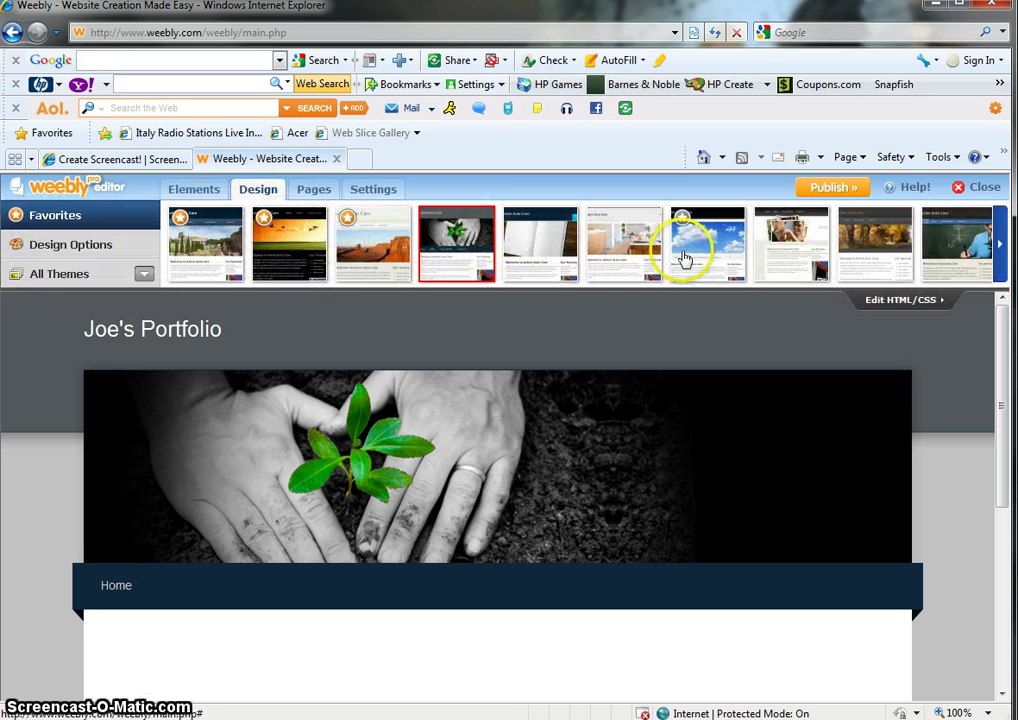
{"action": "left_click", "coordinate": [843, 250]}
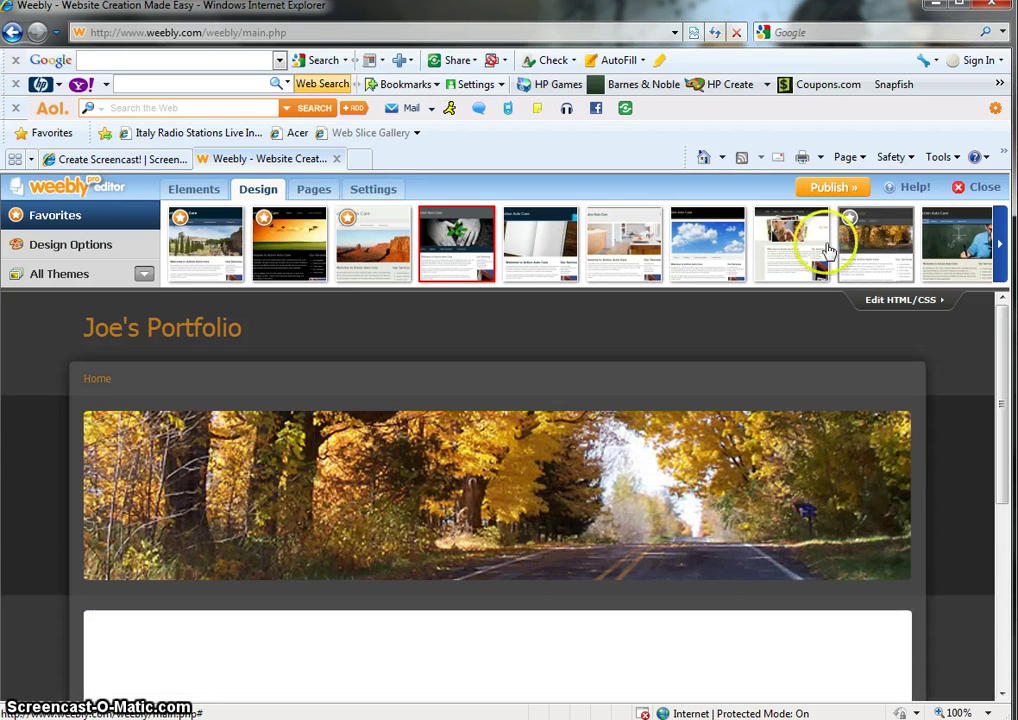
{"action": "left_click", "coordinate": [722, 245]}
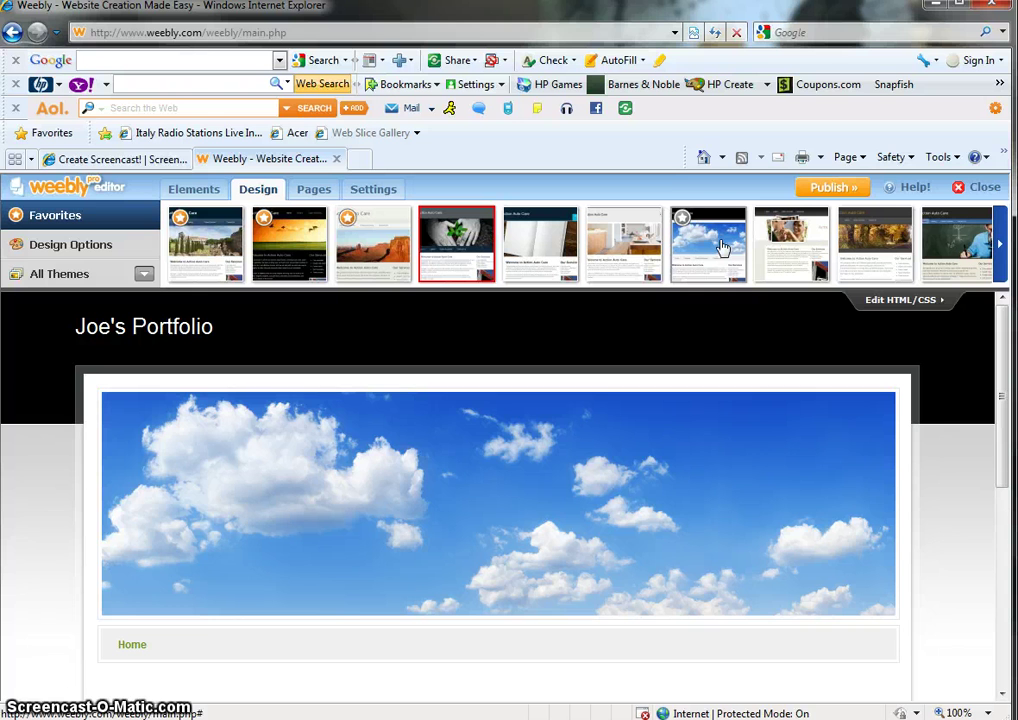
{"action": "left_click", "coordinate": [454, 240]}
{"action": "left_click", "coordinate": [379, 242]}
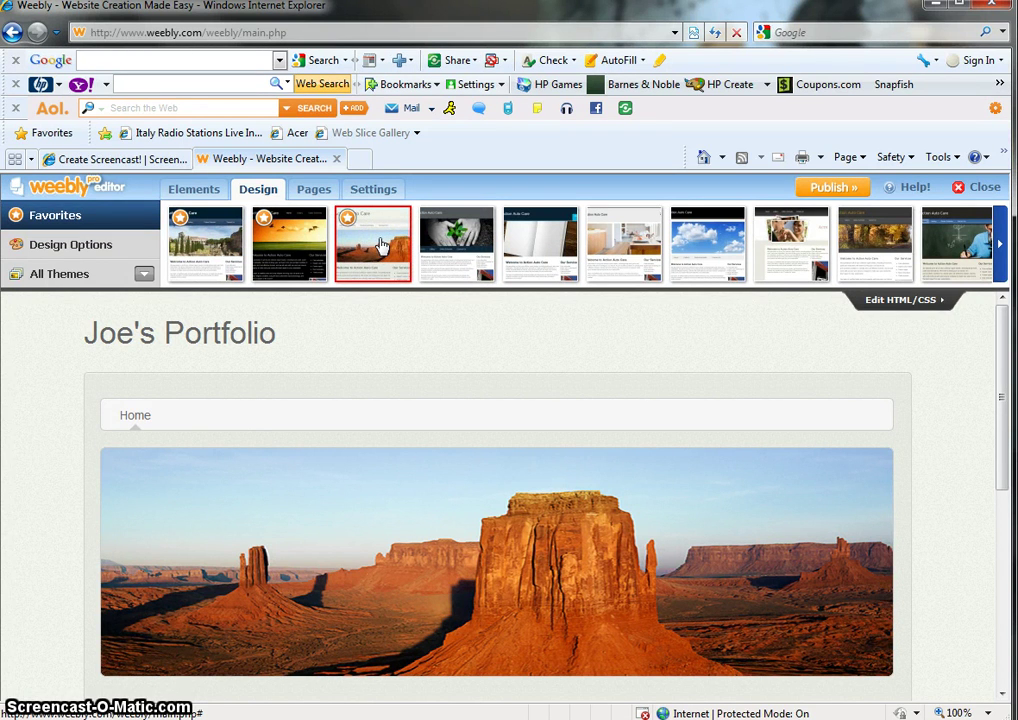
{"action": "left_click_drag", "start_coordinate": [1005, 350], "coordinate": [1000, 325]}
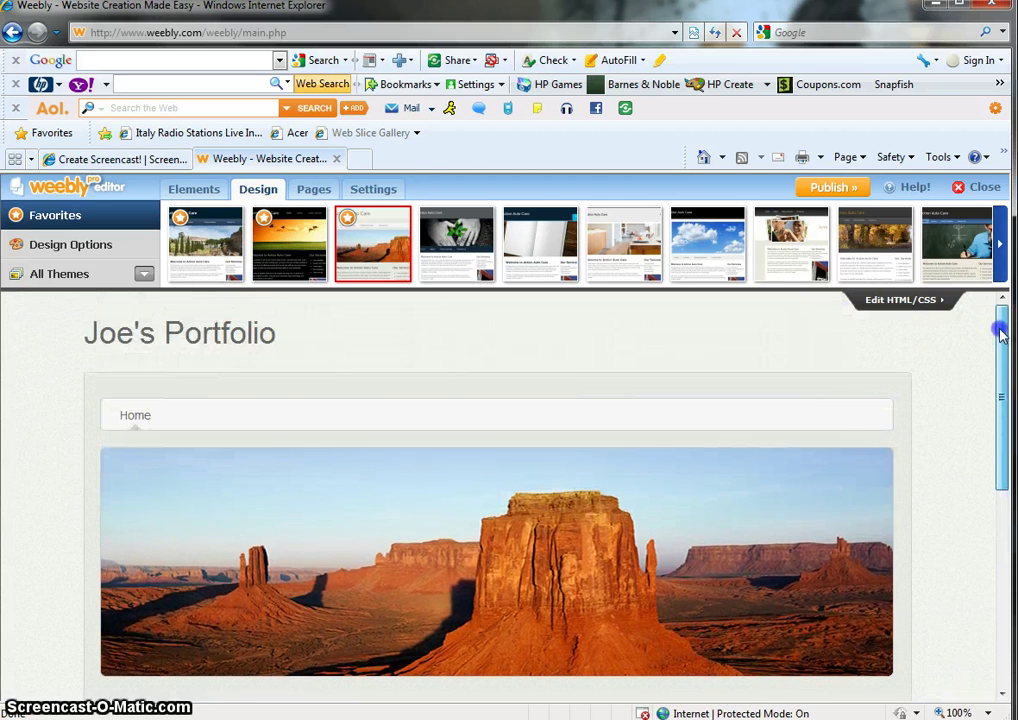
Drag a Paragraph with Picture element onto the Home page just below the desert banner
{"action": "left_click", "coordinate": [201, 193]}
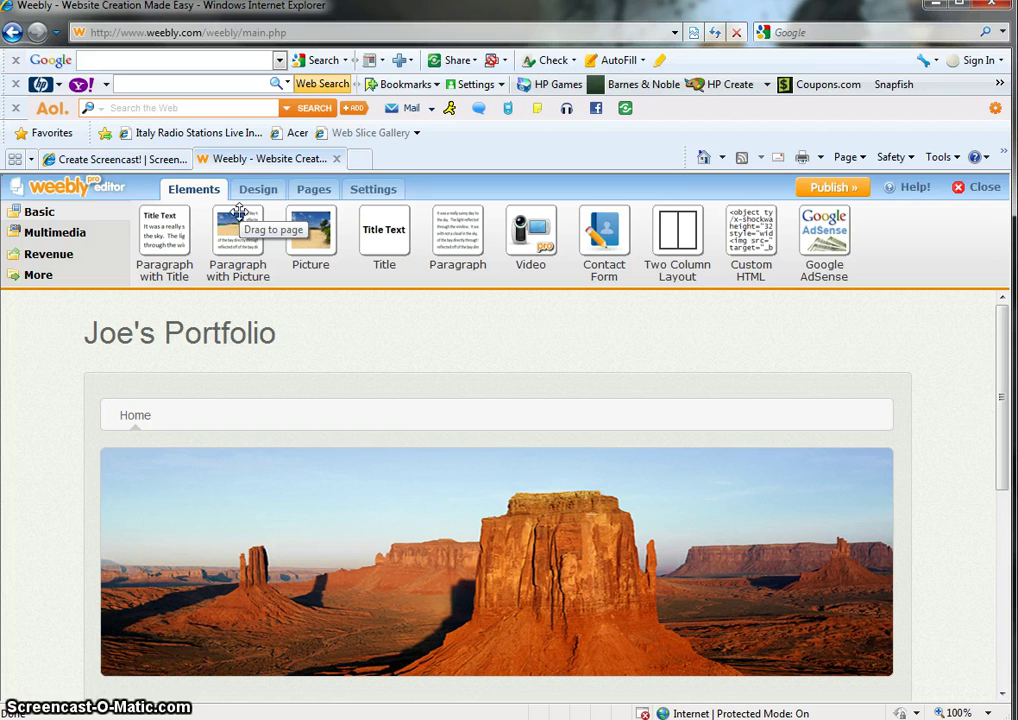
{"action": "left_click_drag", "start_coordinate": [239, 211], "coordinate": [340, 713]}
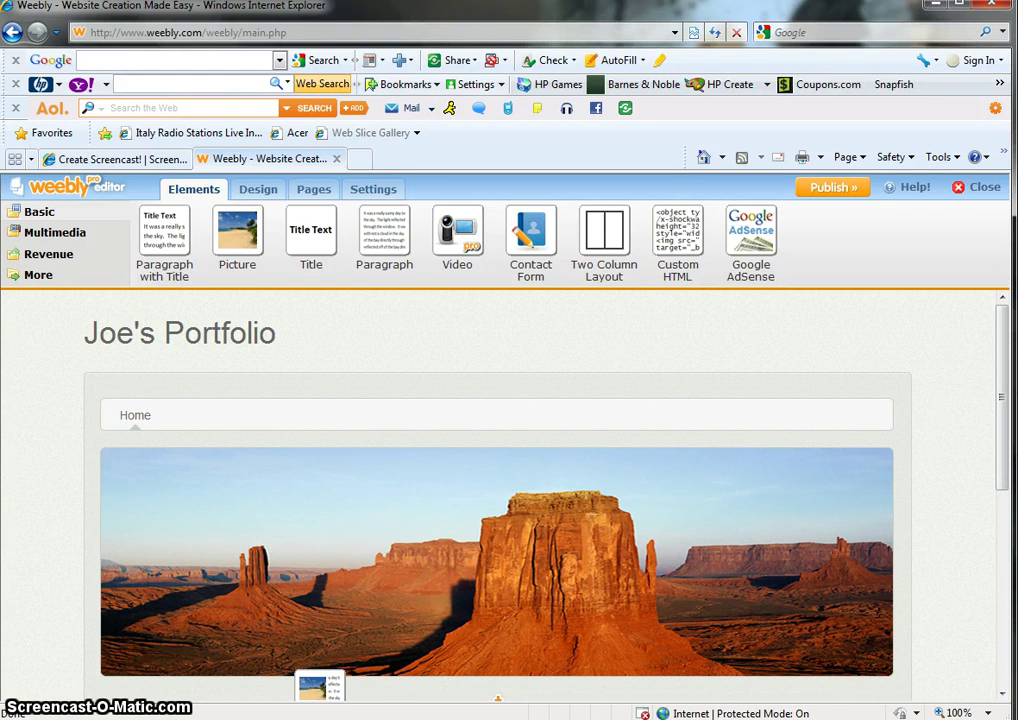
{"action": "left_click_drag", "start_coordinate": [931, 466], "coordinate": [204, 586]}
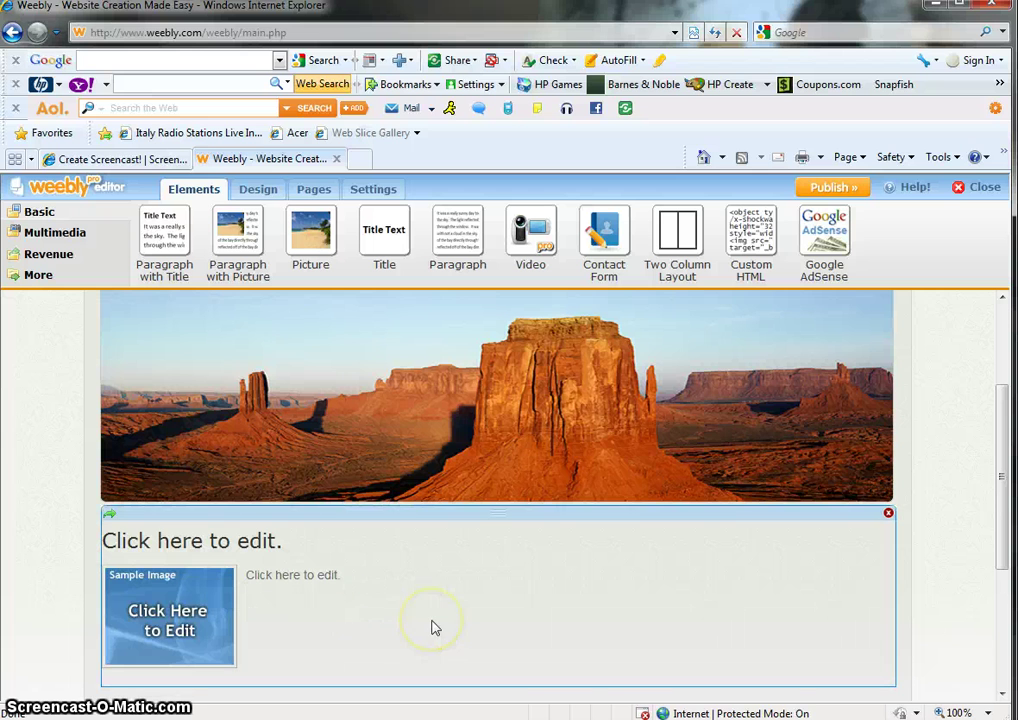
Title the block 'Greetings!', make its text 'Write stuff!', and cancel the image chooser
{"action": "left_click", "coordinate": [228, 540]}
{"action": "type", "text": "Greetings!"}
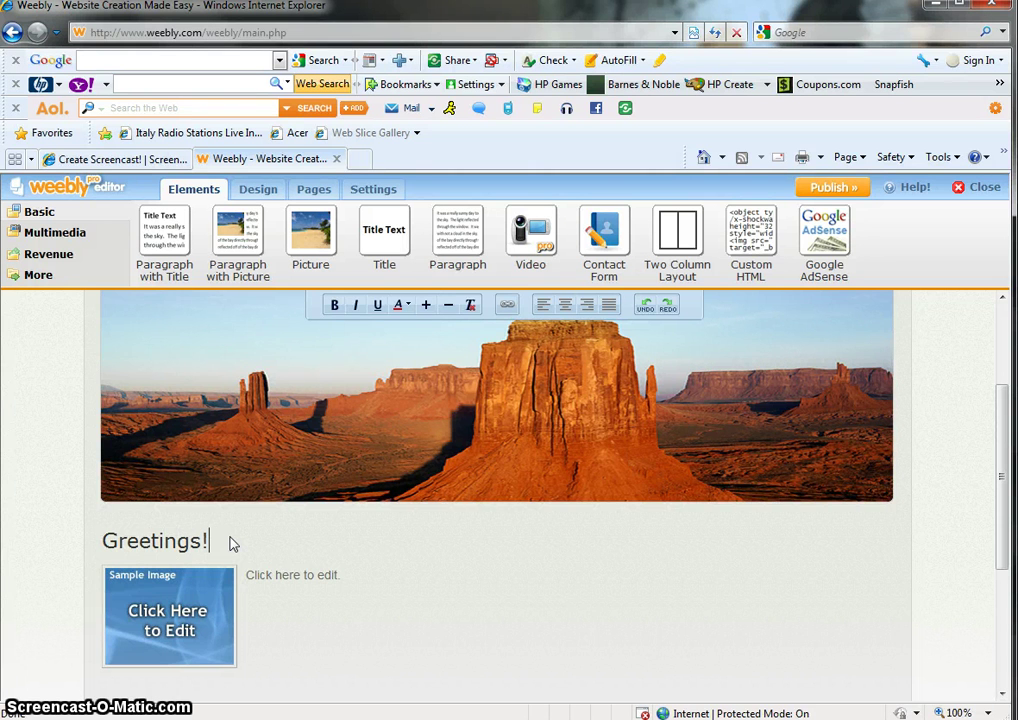
{"action": "left_click", "coordinate": [268, 574]}
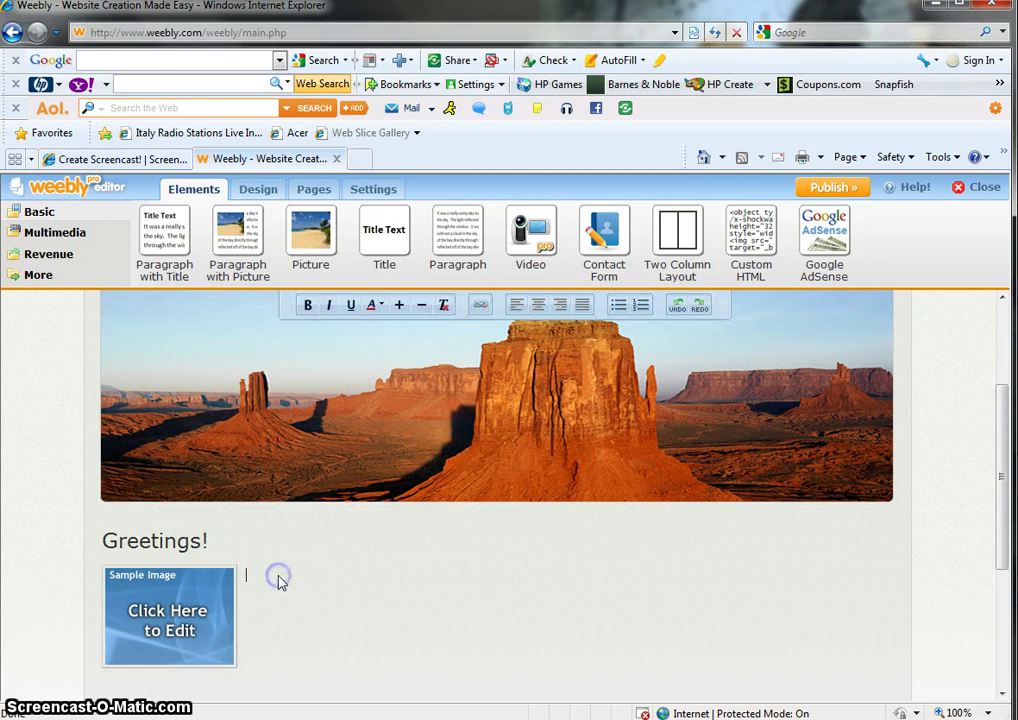
{"action": "type", "text": "Write stuff!"}
{"action": "left_click", "coordinate": [190, 595]}
{"action": "left_click", "coordinate": [181, 610]}
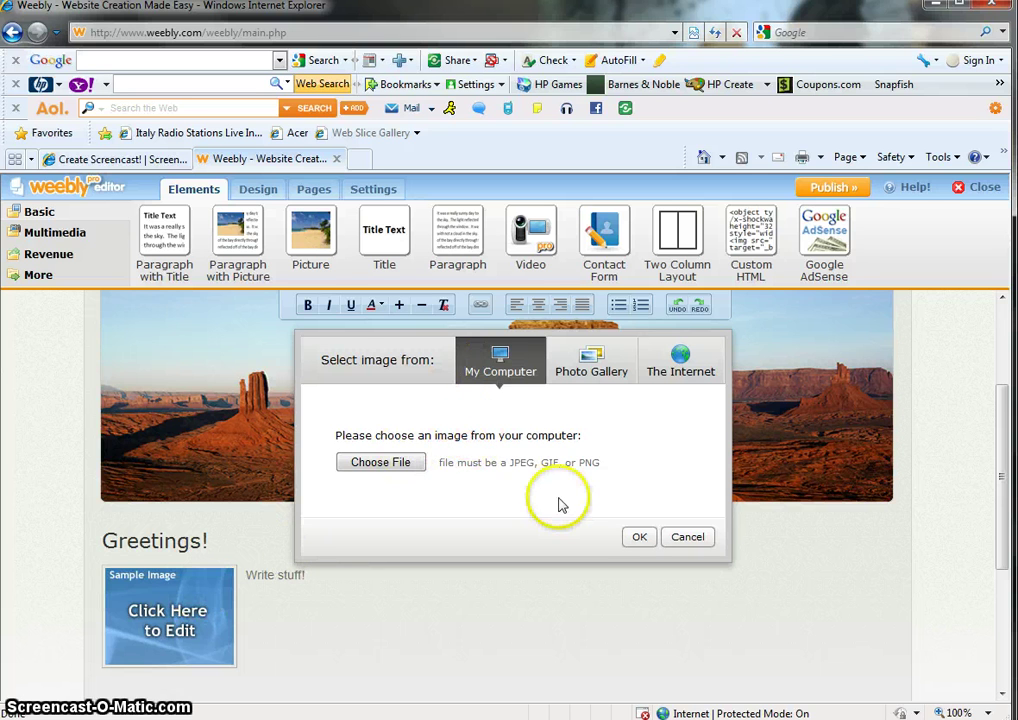
{"action": "left_click", "coordinate": [685, 540]}
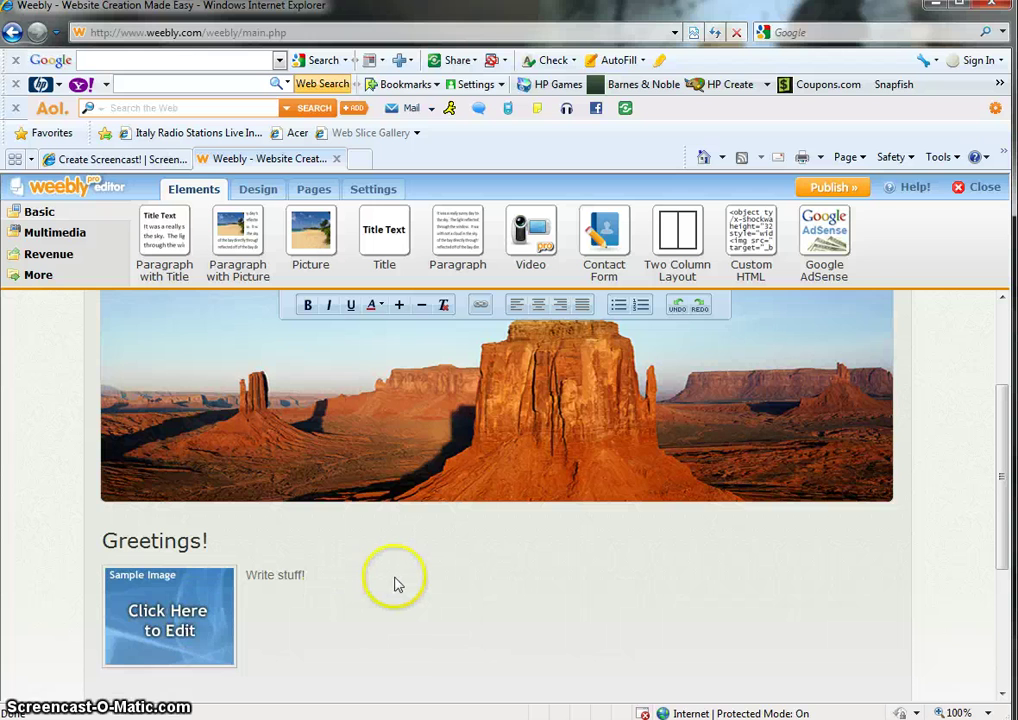
Place a Multimedia File element beneath the Greetings! block, then deselect it
{"action": "left_click_drag", "start_coordinate": [1005, 460], "coordinate": [1005, 512]}
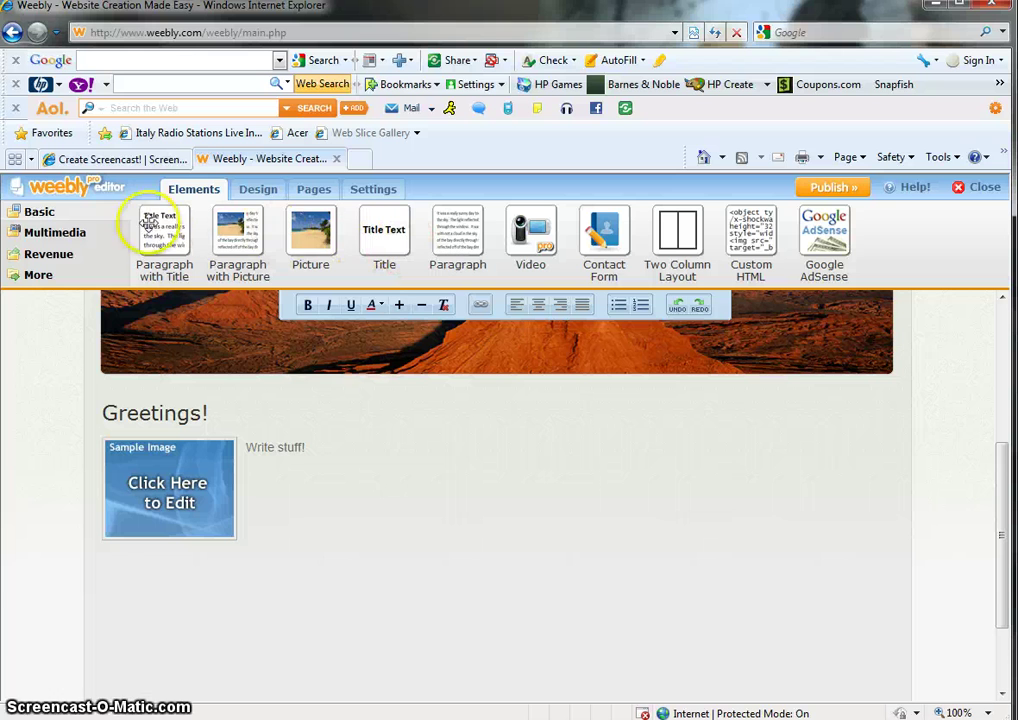
{"action": "left_click", "coordinate": [80, 233]}
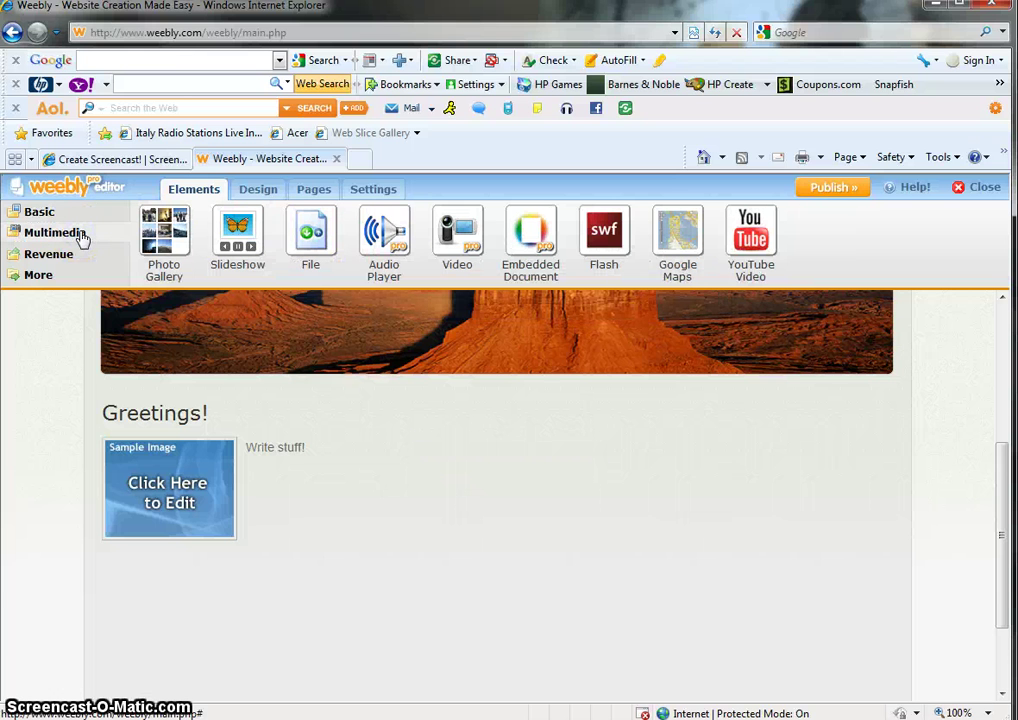
{"action": "left_click_drag", "start_coordinate": [310, 236], "coordinate": [291, 612]}
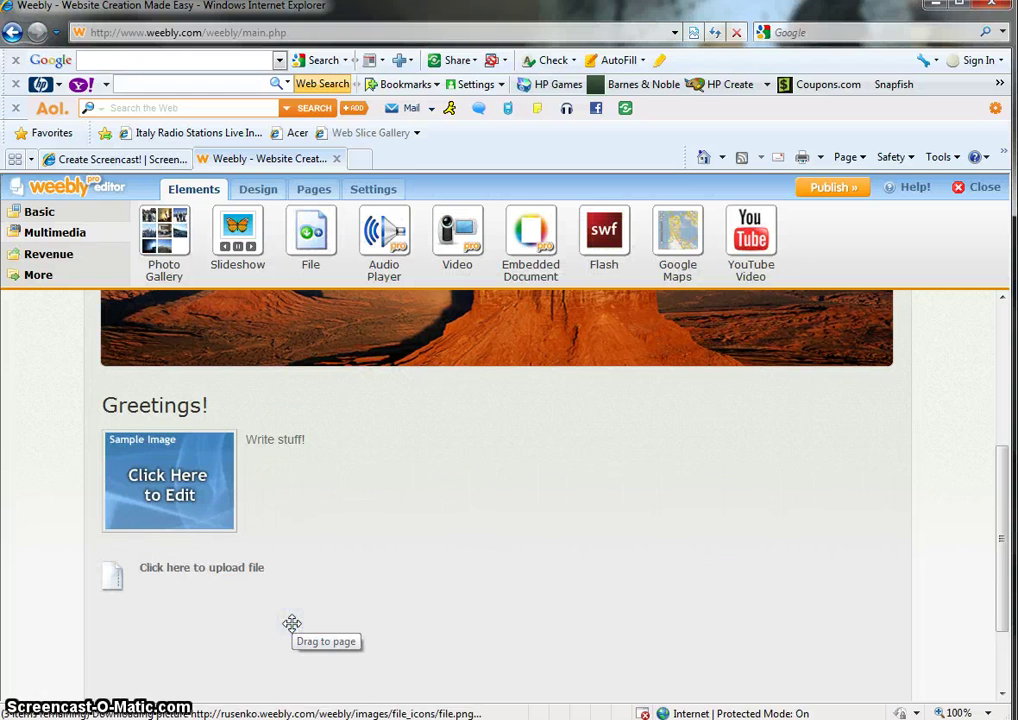
{"action": "left_click", "coordinate": [222, 571]}
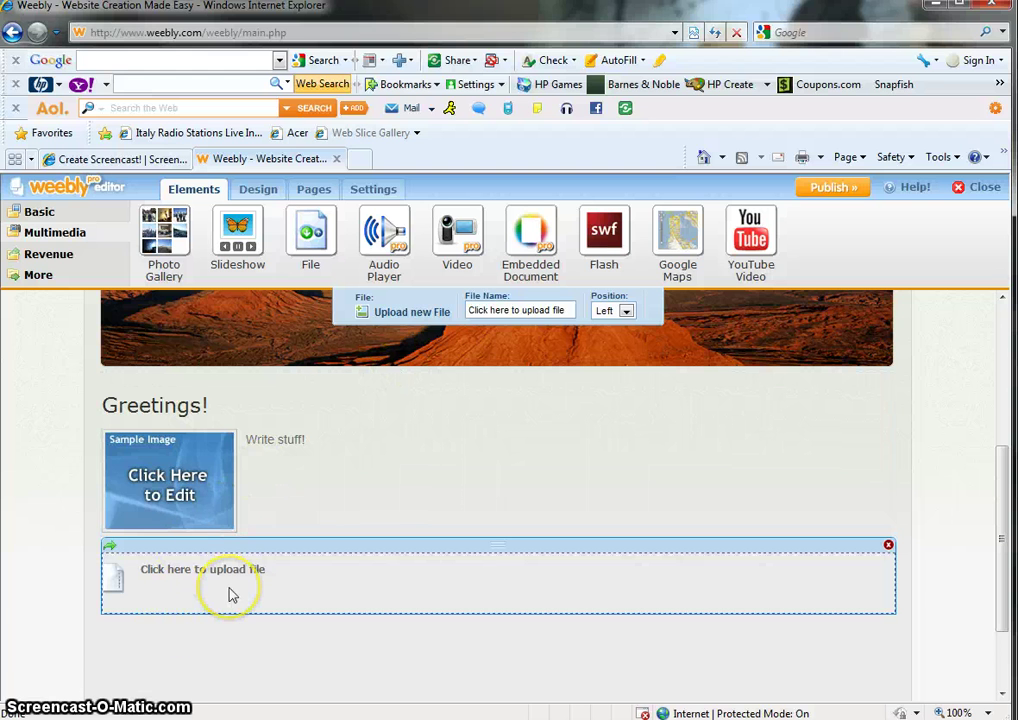
{"action": "left_click", "coordinate": [336, 600]}
{"action": "left_click", "coordinate": [318, 672]}
{"action": "left_click", "coordinate": [479, 497]}
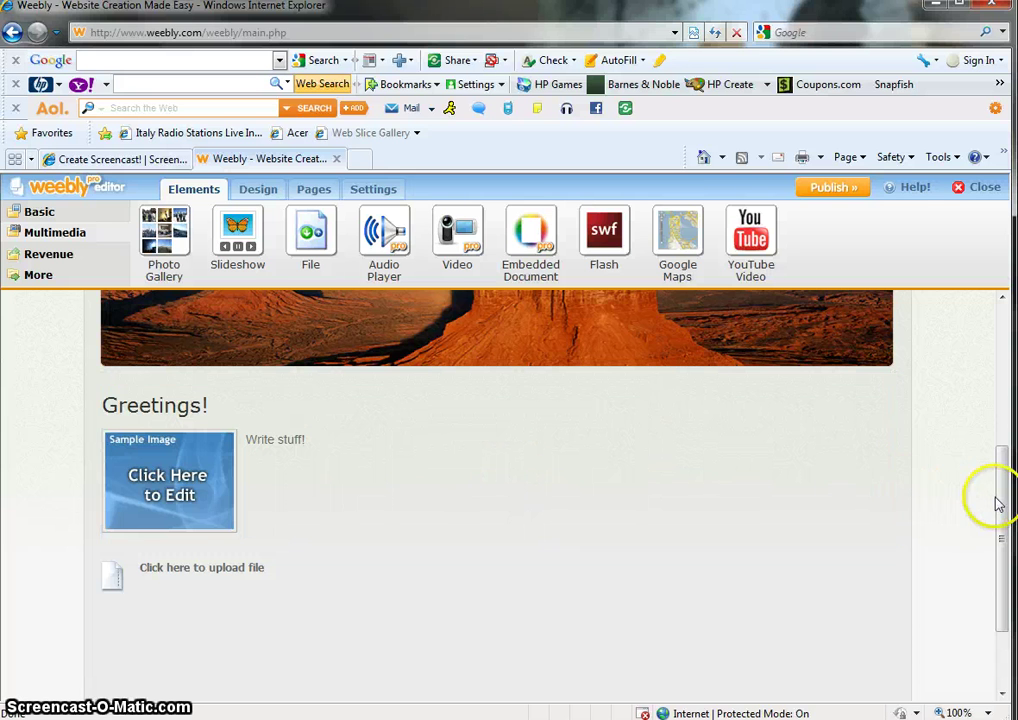
{"action": "left_click_drag", "start_coordinate": [1000, 498], "coordinate": [996, 357]}
{"action": "left_click", "coordinate": [609, 372]}
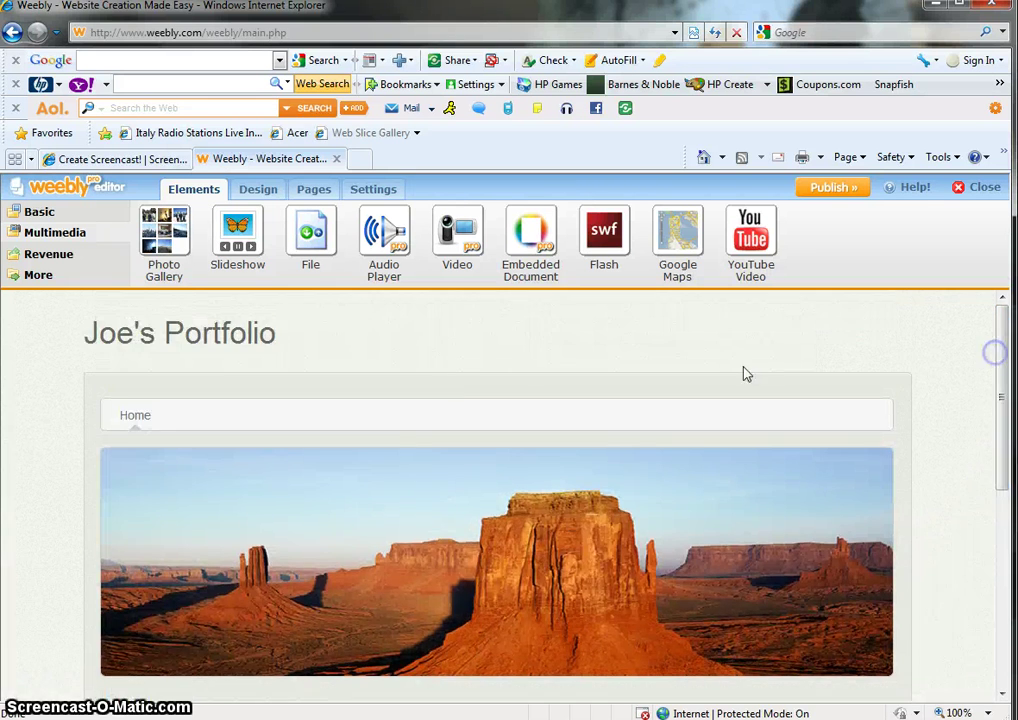
Add three new pages in Manage Pages and rename the Home page to Welcome
{"action": "left_click", "coordinate": [314, 191]}
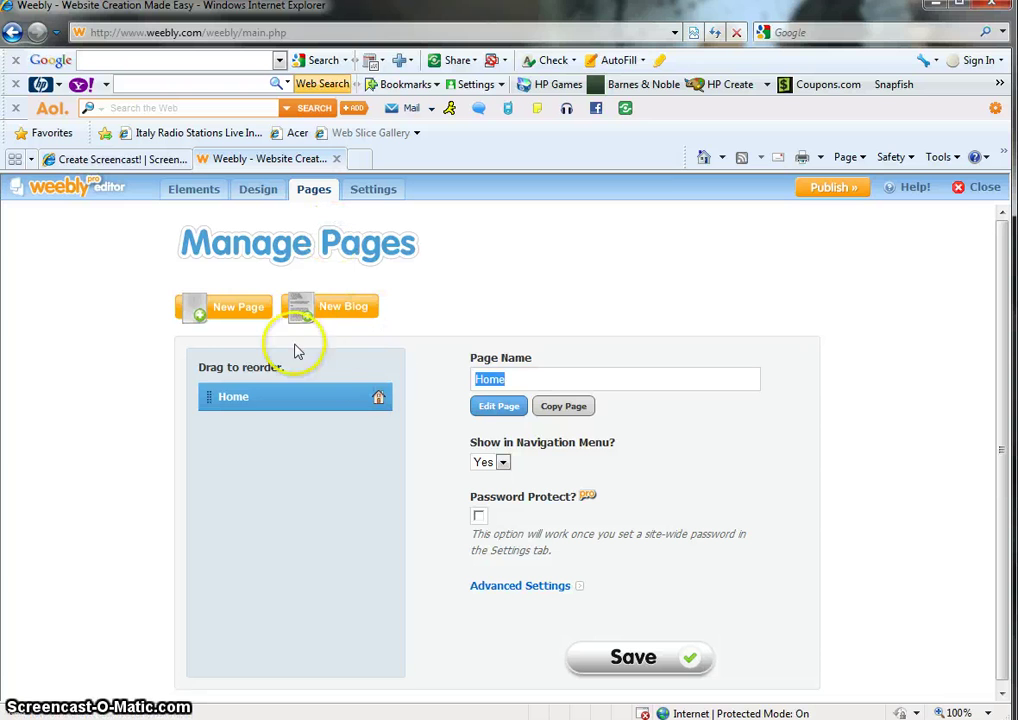
{"action": "left_click", "coordinate": [227, 311]}
{"action": "left_click", "coordinate": [227, 311]}
{"action": "left_click", "coordinate": [227, 311]}
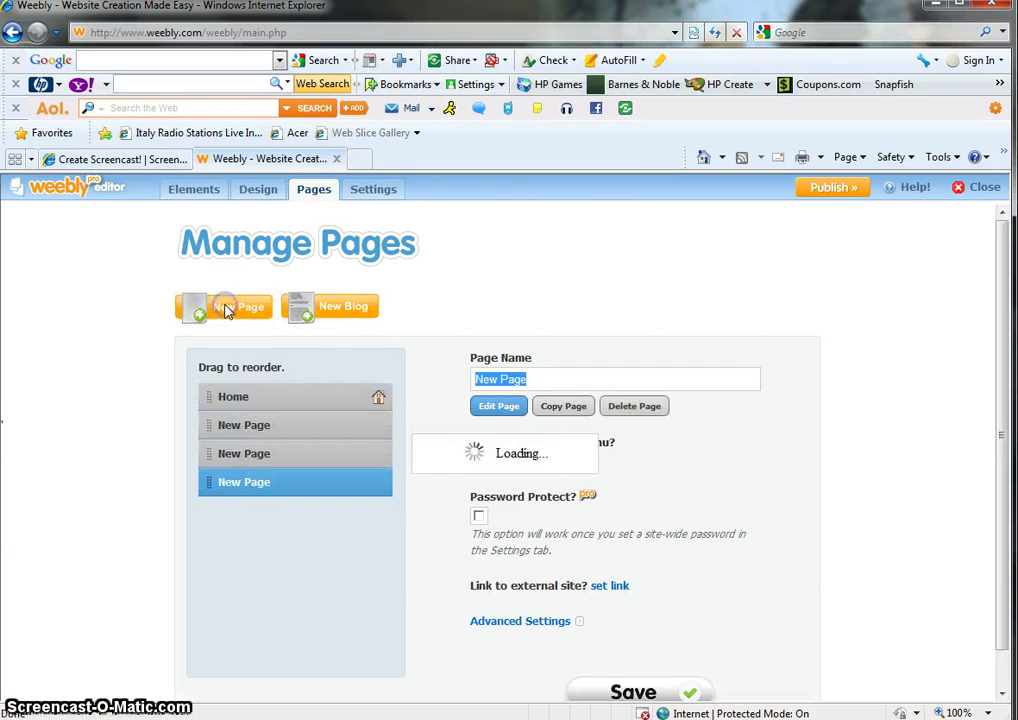
{"action": "left_click", "coordinate": [291, 400]}
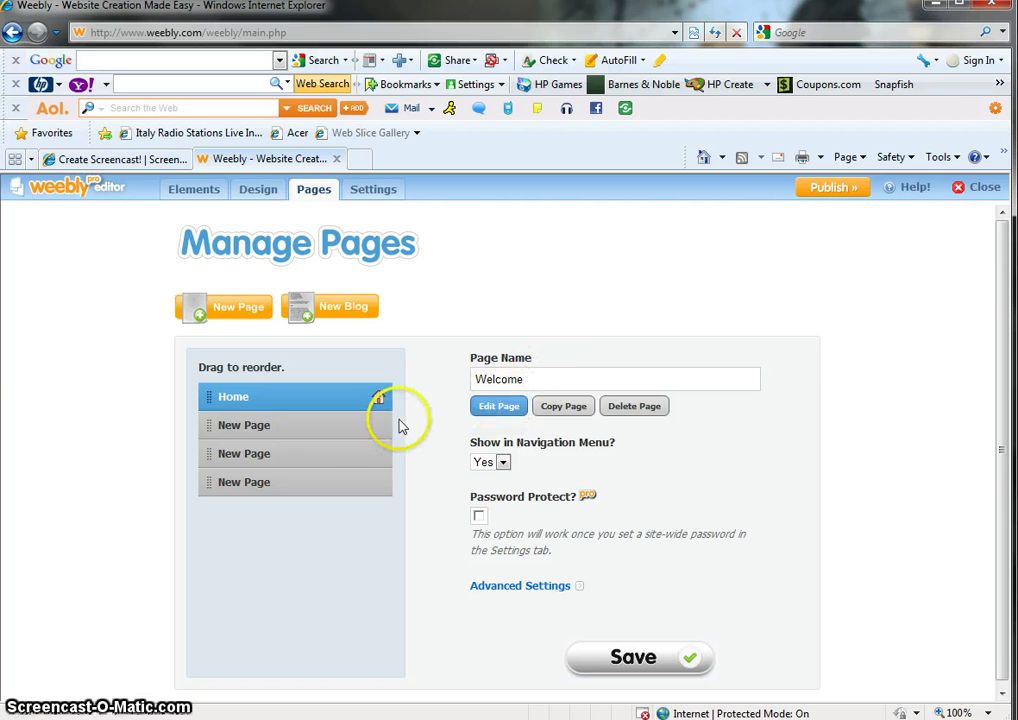
{"action": "left_click", "coordinate": [368, 425]}
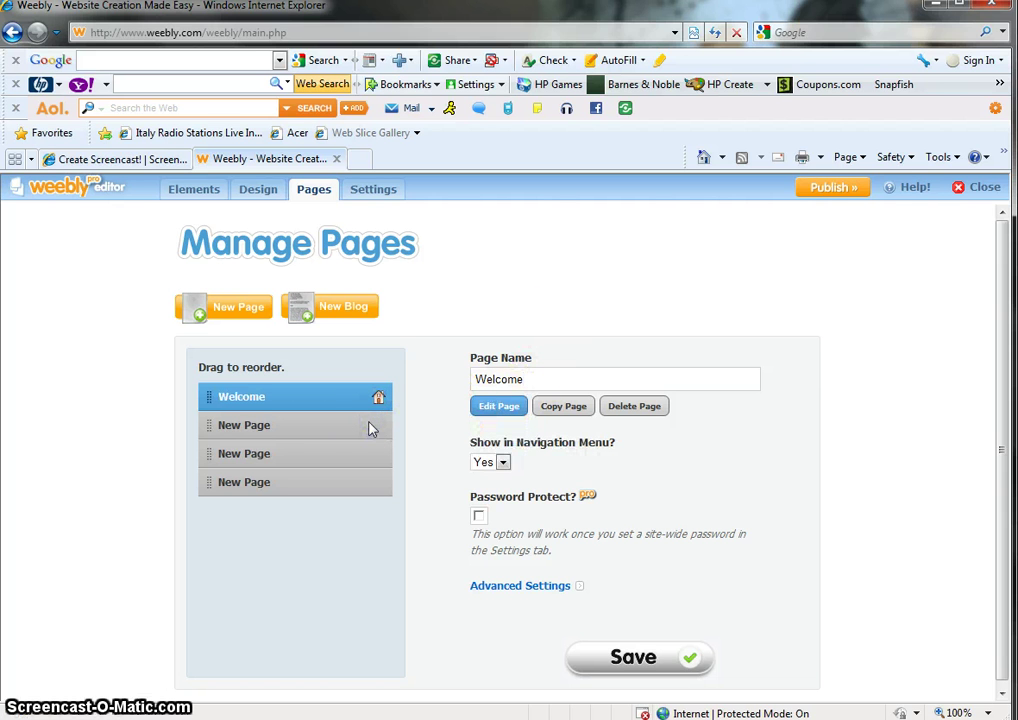
Rename the second page to Projects
{"action": "left_click", "coordinate": [354, 426]}
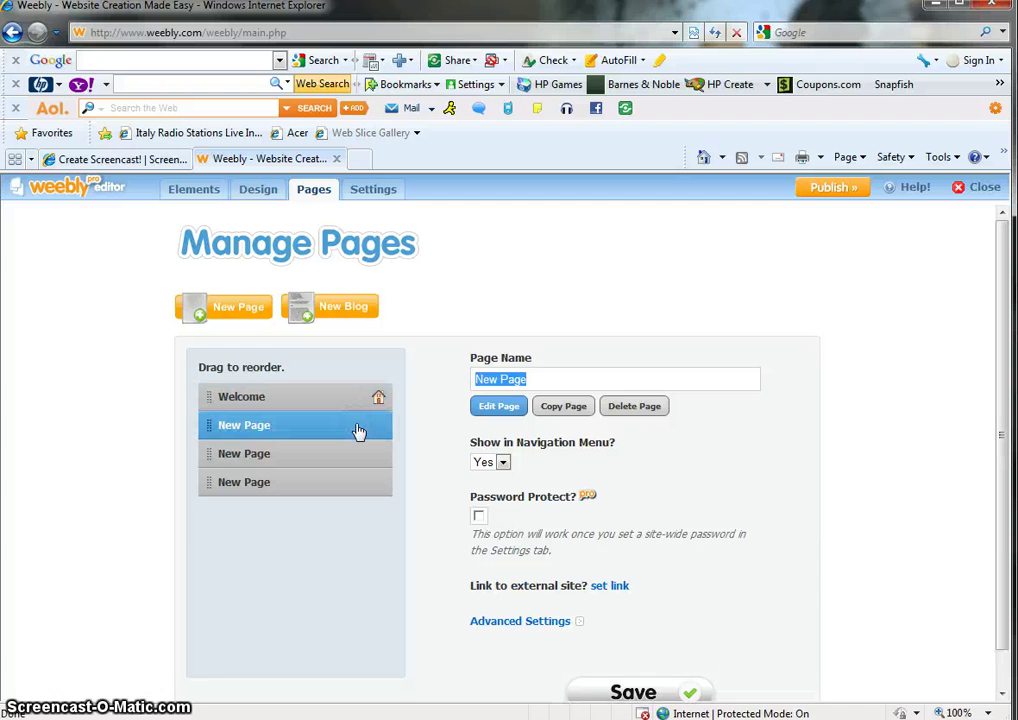
{"action": "left_click", "coordinate": [483, 286]}
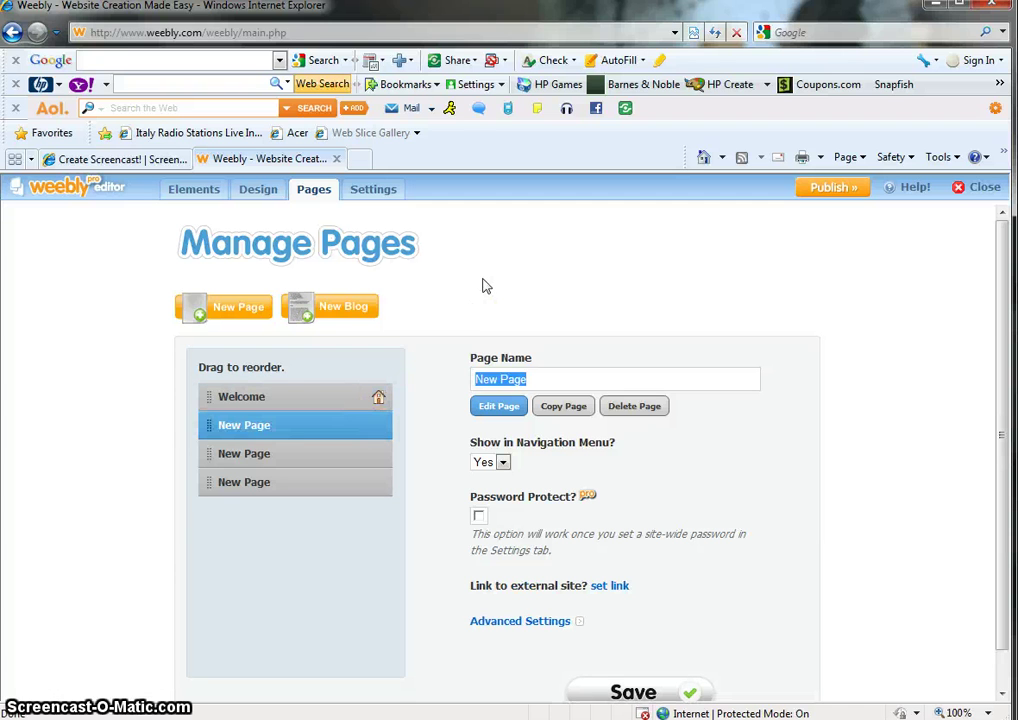
{"action": "type", "text": "Resume"}
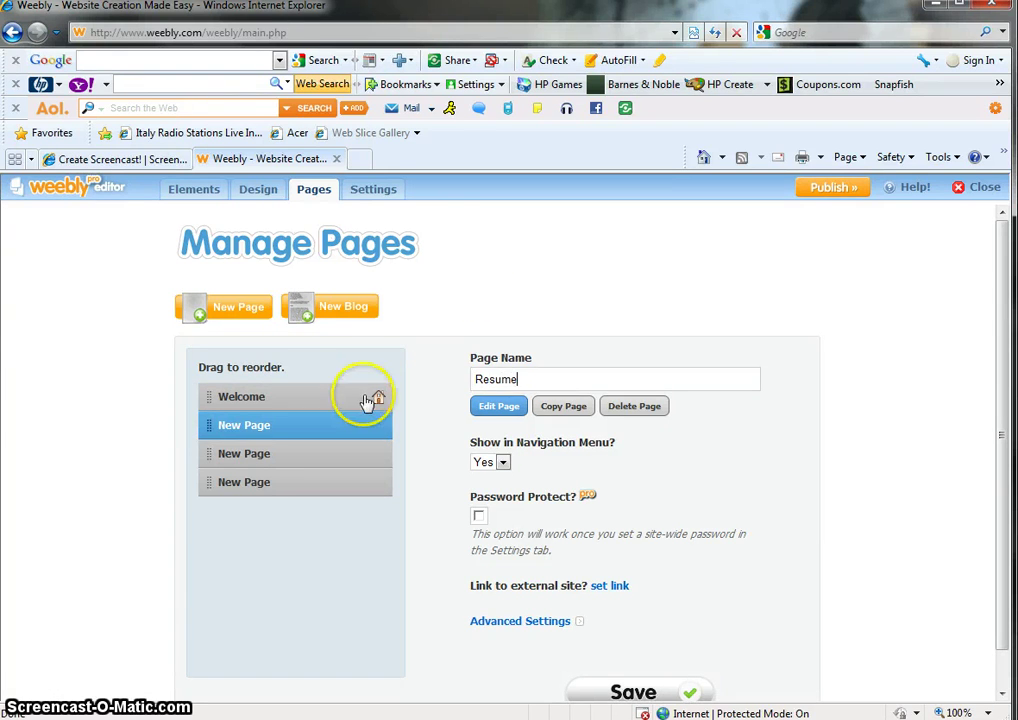
{"action": "key", "text": "Return"}
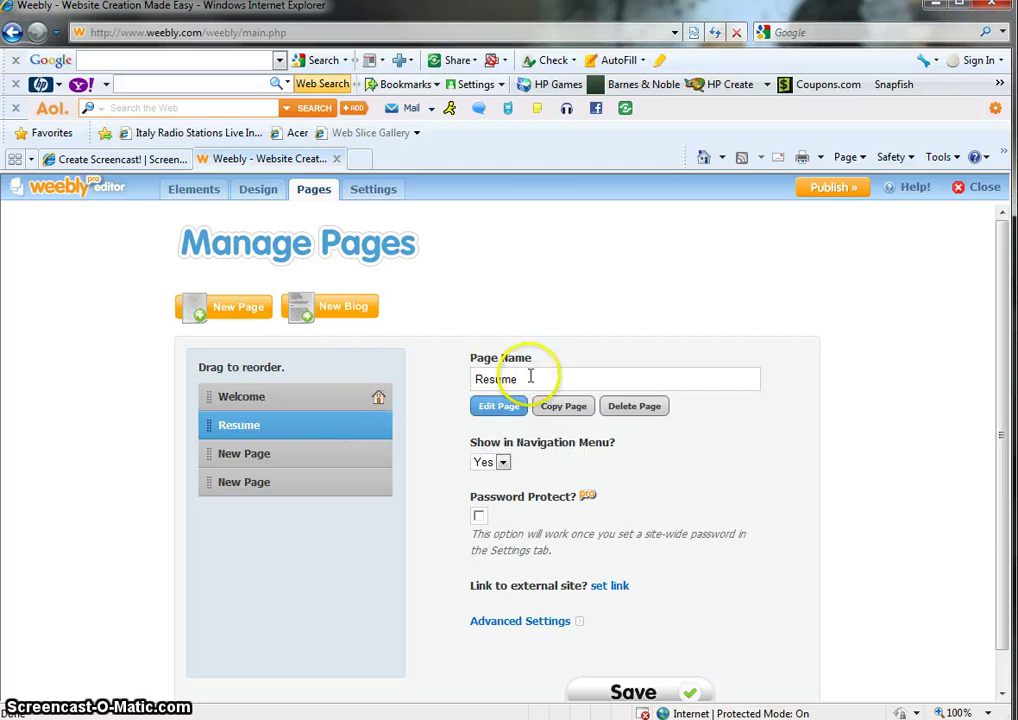
{"action": "left_click_drag", "start_coordinate": [530, 376], "coordinate": [479, 375]}
{"action": "type", "text": "Projects"}
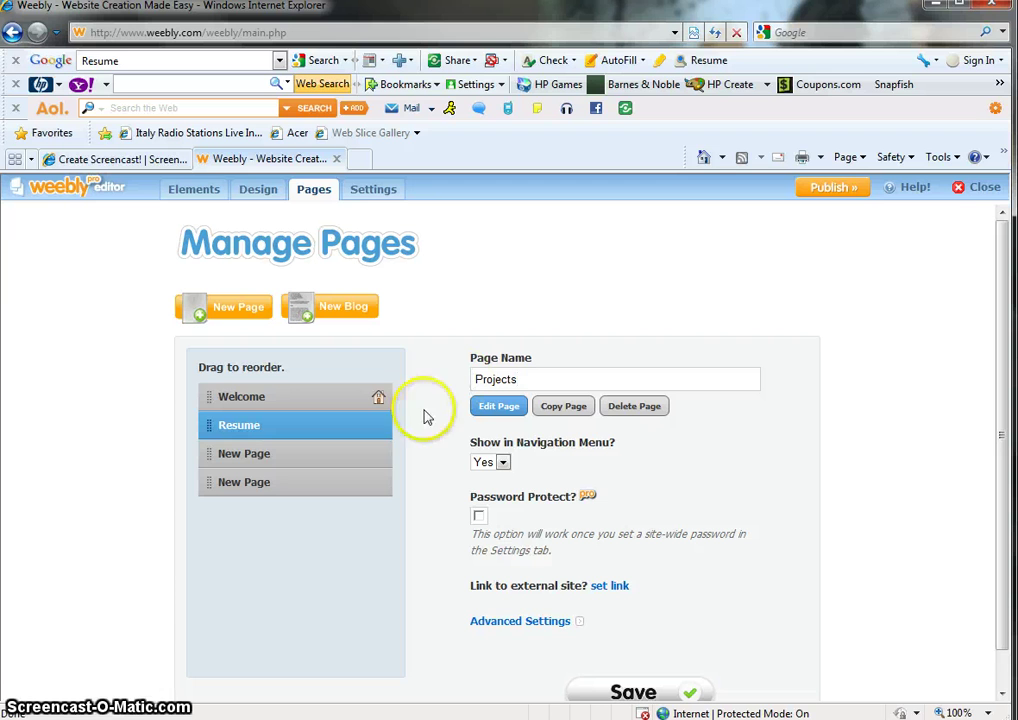
{"action": "left_click", "coordinate": [307, 566]}
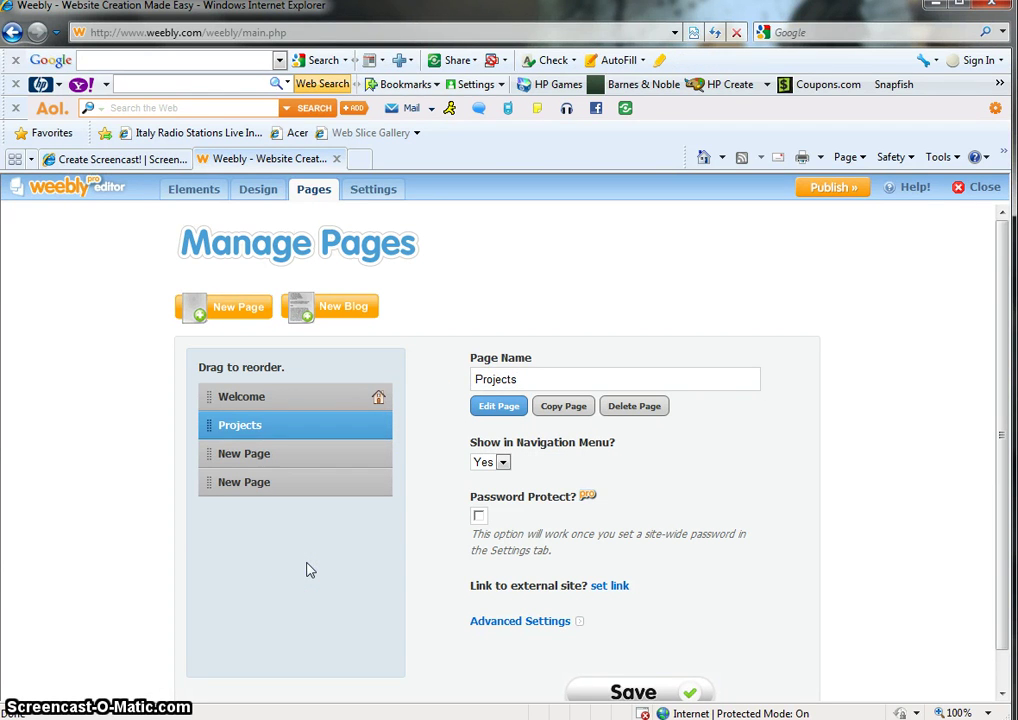
Rename the third page to Resume and move it right after Welcome
{"action": "left_click", "coordinate": [279, 462]}
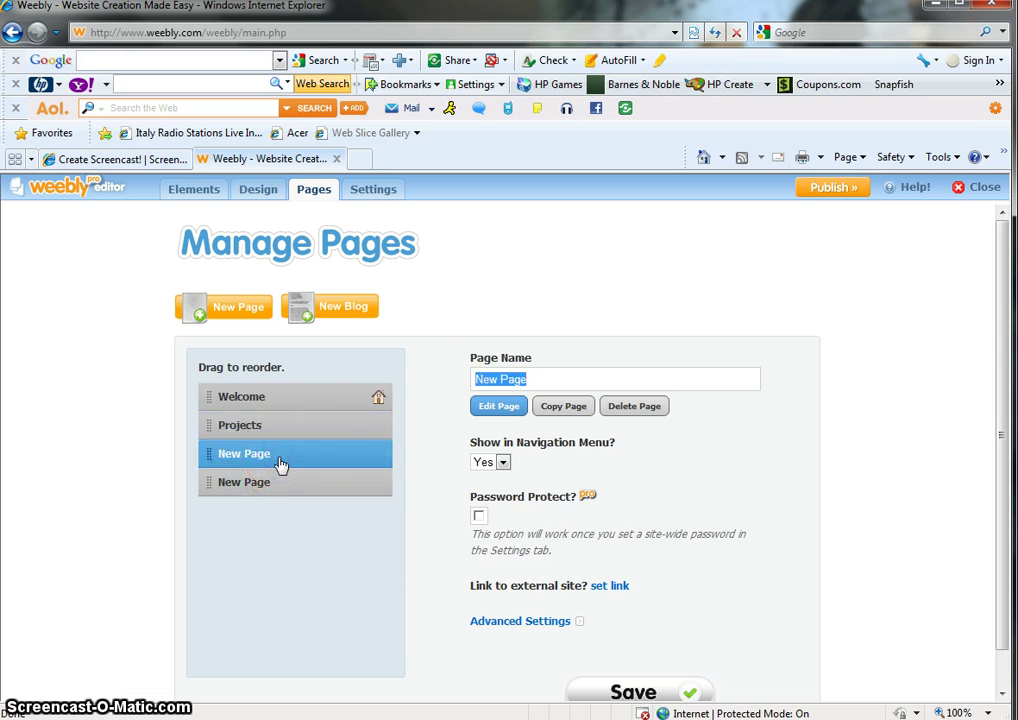
{"action": "left_click", "coordinate": [435, 375]}
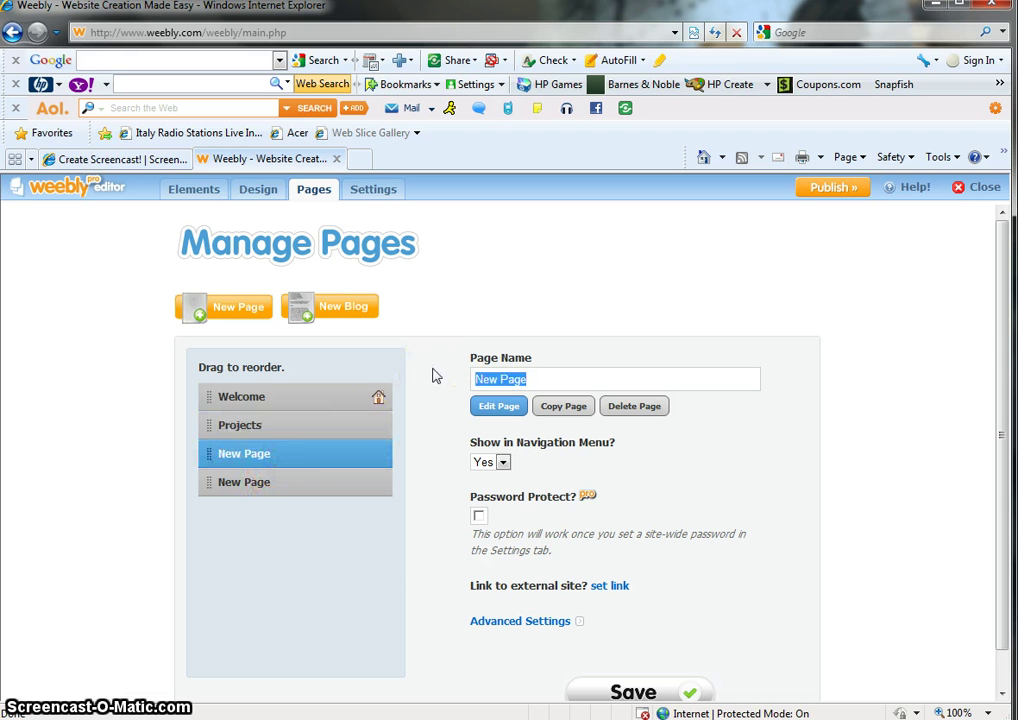
{"action": "type", "text": "Resume"}
{"action": "left_click", "coordinate": [273, 500]}
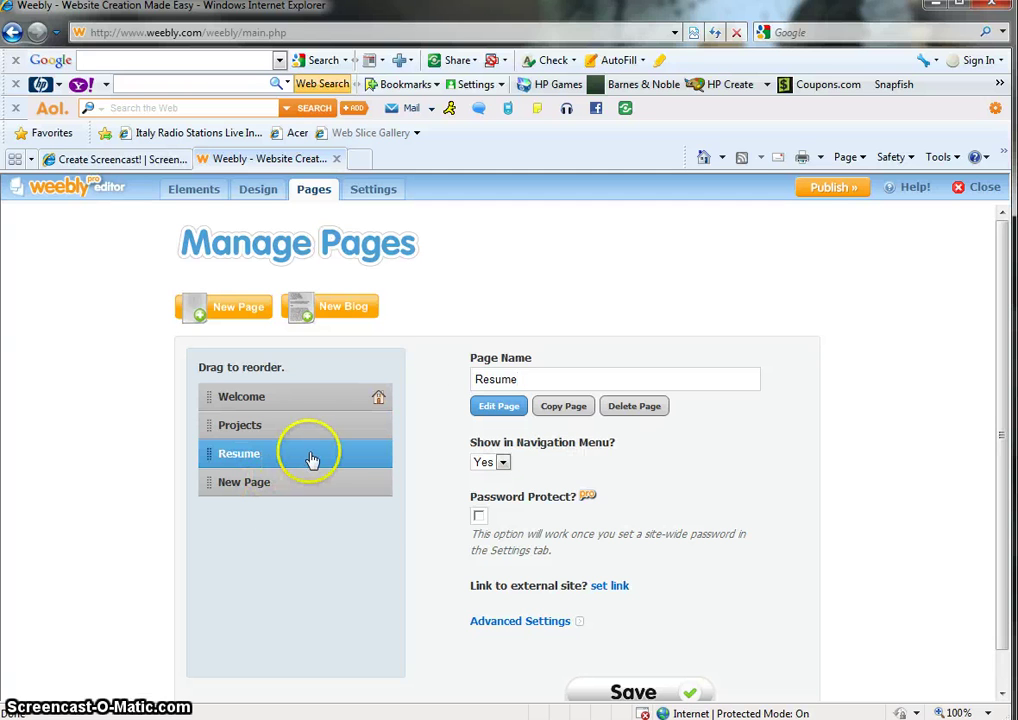
{"action": "left_click_drag", "start_coordinate": [313, 458], "coordinate": [304, 400]}
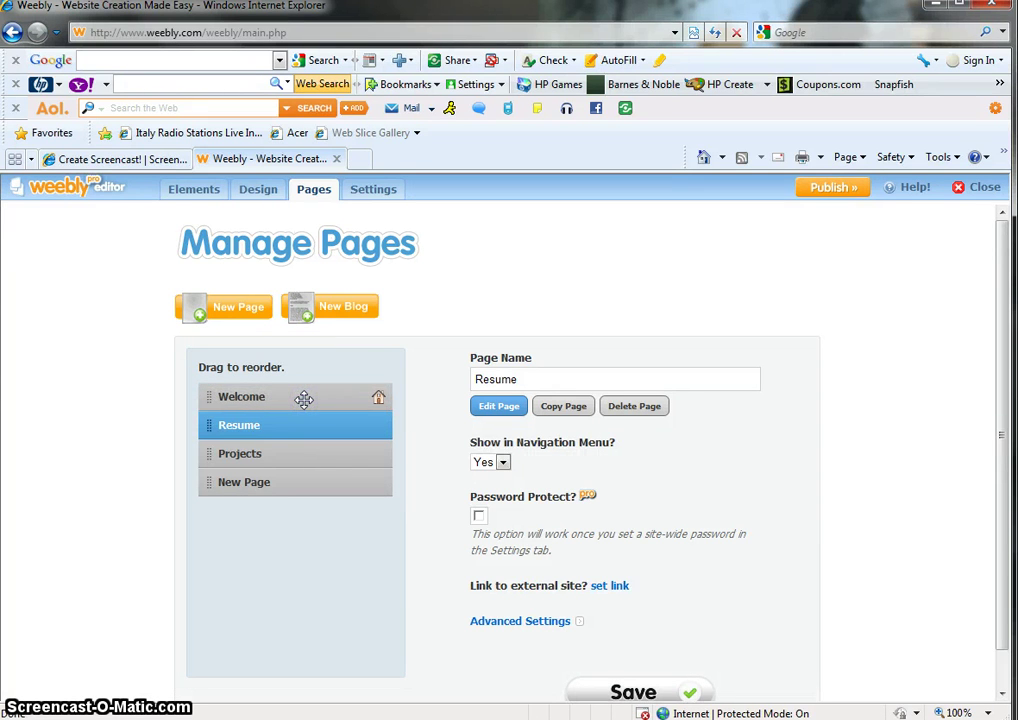
Return to Elements and open the Projects page from the site navigation
{"action": "left_click", "coordinate": [204, 191]}
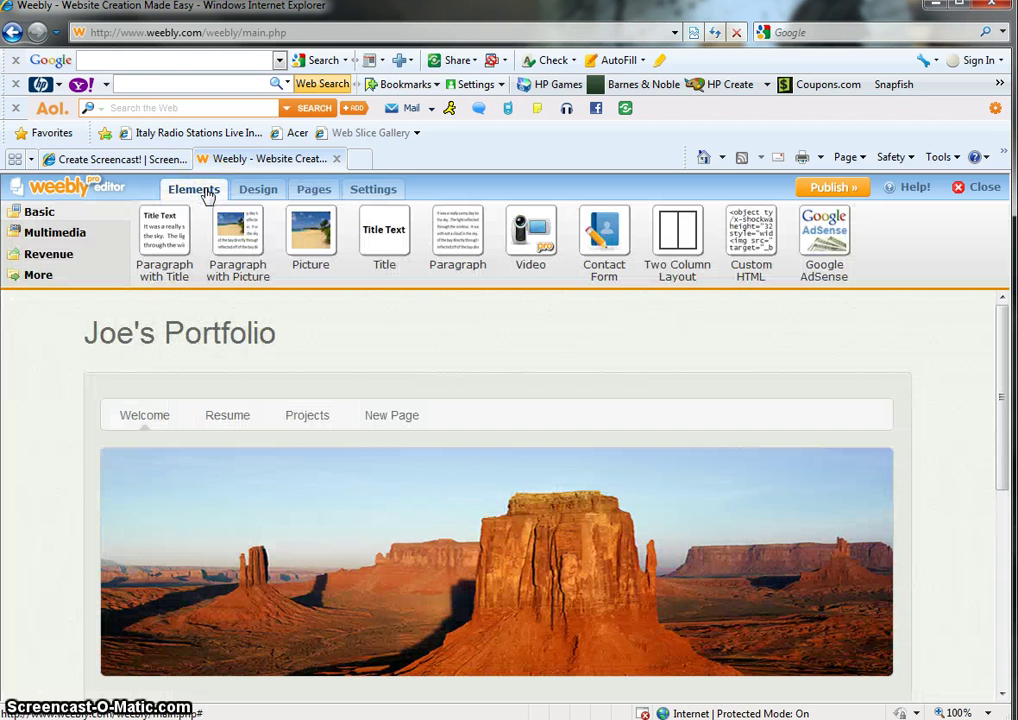
{"action": "left_click", "coordinate": [853, 386]}
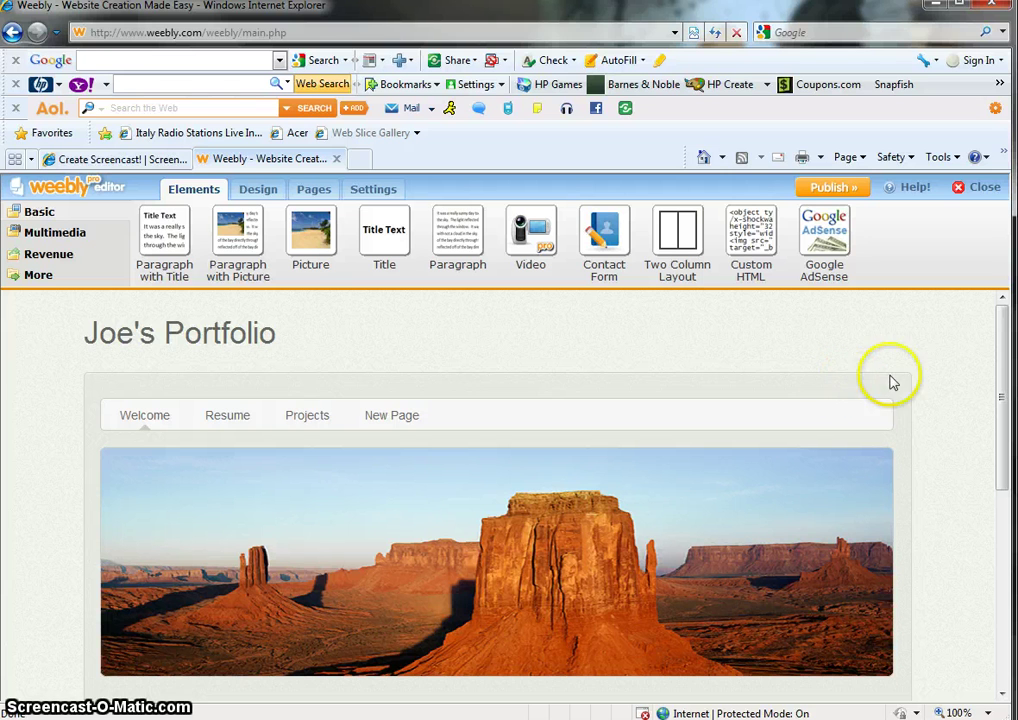
{"action": "mouse_move", "coordinate": [1000, 391]}
{"action": "left_mouse_down"}
{"action": "mouse_move", "coordinate": [1002, 534]}
{"action": "mouse_move", "coordinate": [1002, 391]}
{"action": "left_mouse_up"}
{"action": "left_click", "coordinate": [384, 424]}
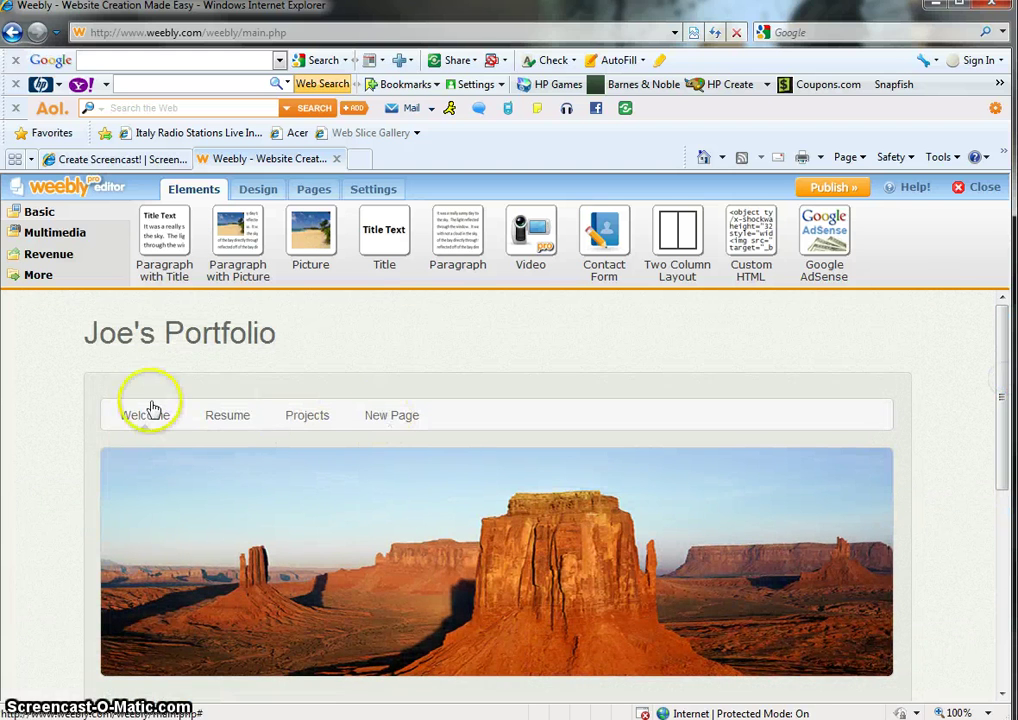
{"action": "left_click", "coordinate": [298, 423]}
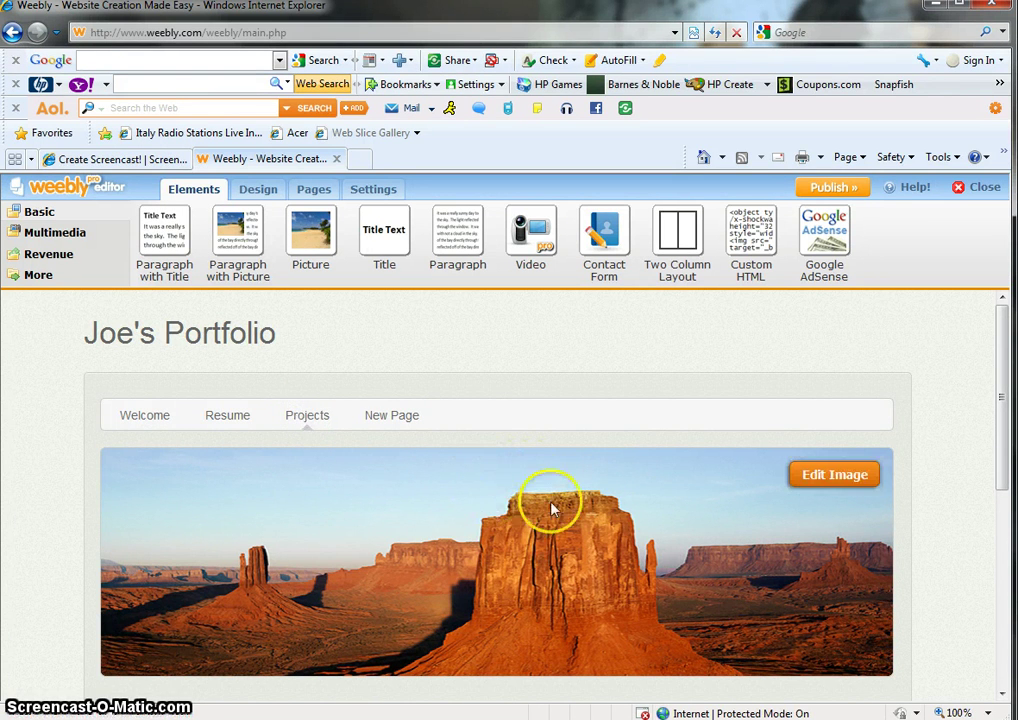
Drag a Paragraph element onto the empty Projects page beneath the banner
{"action": "left_click_drag", "start_coordinate": [1000, 395], "coordinate": [1000, 518]}
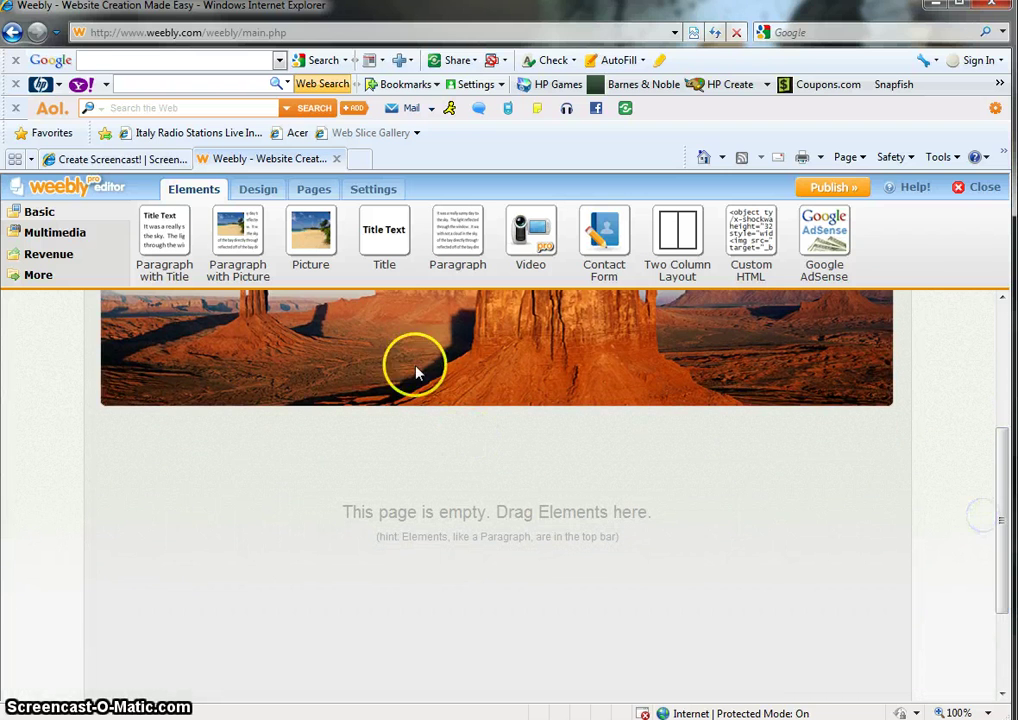
{"action": "left_click_drag", "start_coordinate": [455, 232], "coordinate": [229, 548]}
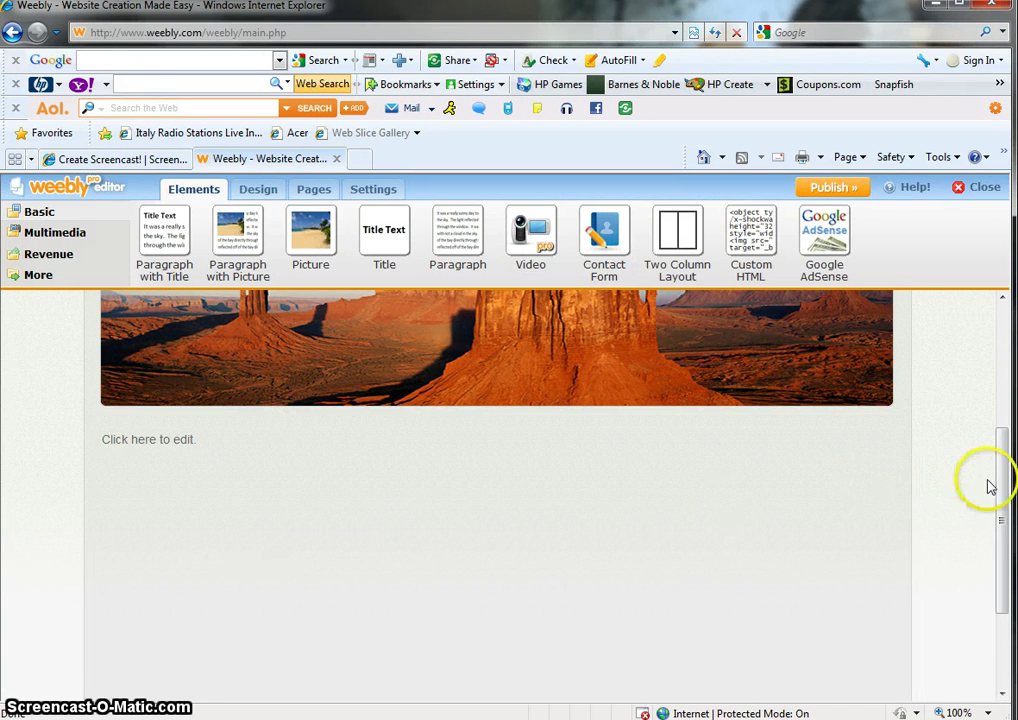
{"action": "left_click_drag", "start_coordinate": [1000, 482], "coordinate": [996, 373]}
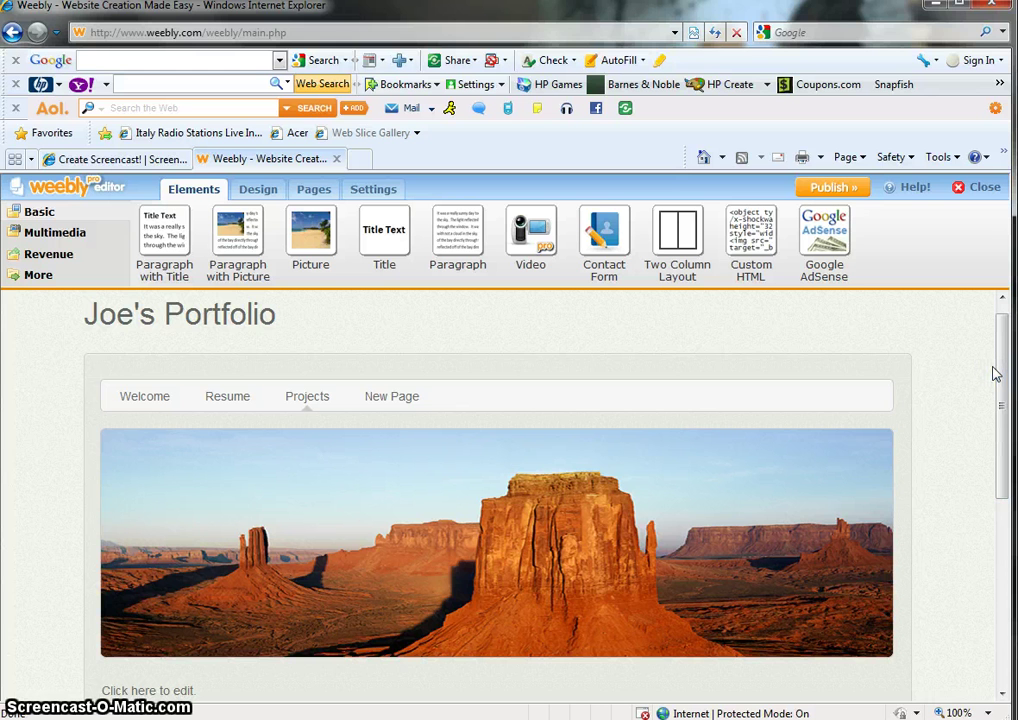